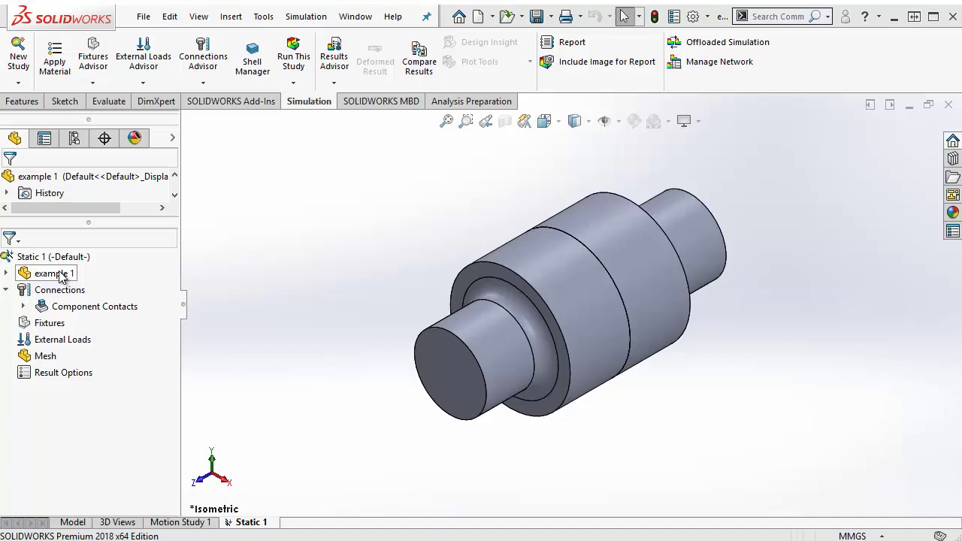
Expand 'example 1' in the study tree to list SolidBody 1 and SolidBody 2
click(7, 275)
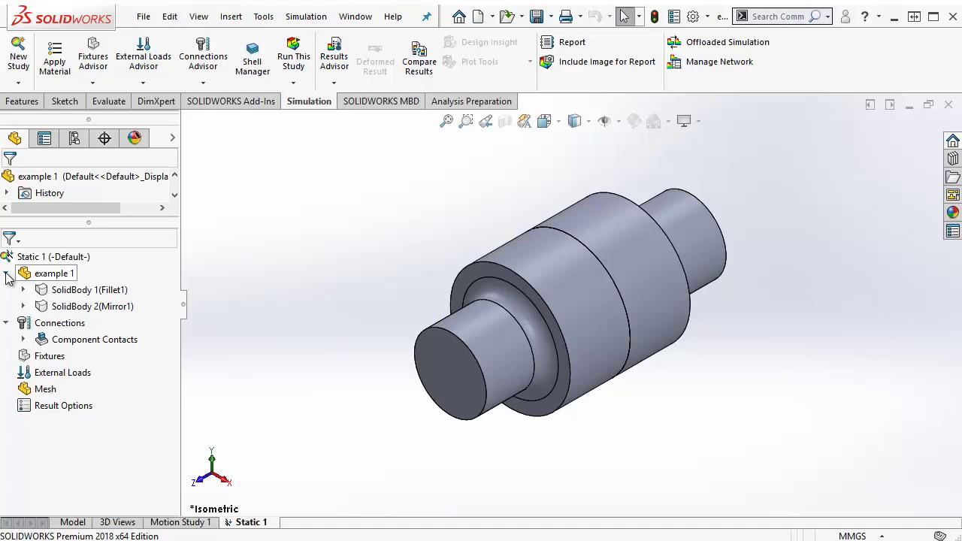
Apply Alloy Steel from SOLIDWORKS Materials > Steel to SolidBody 1, then close the library
right_click(54, 290)
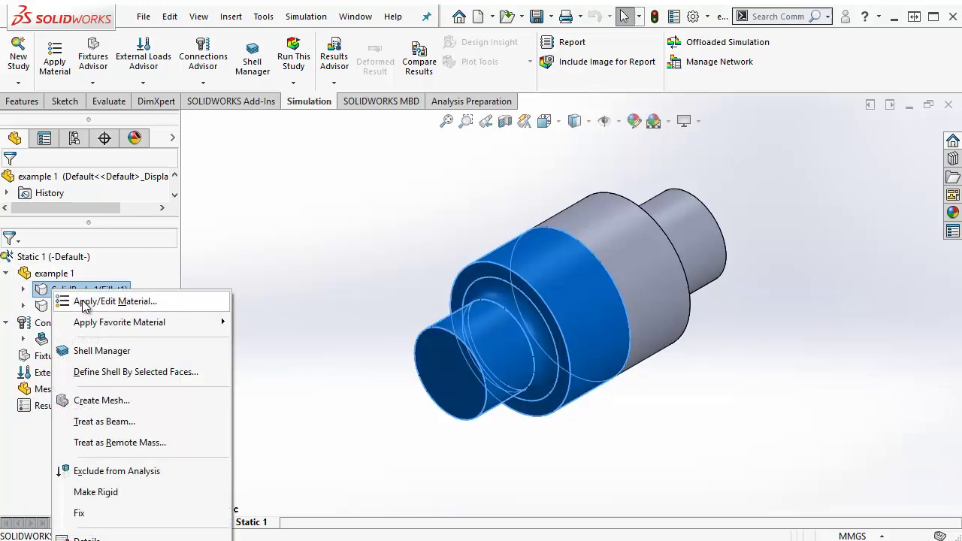
click(83, 302)
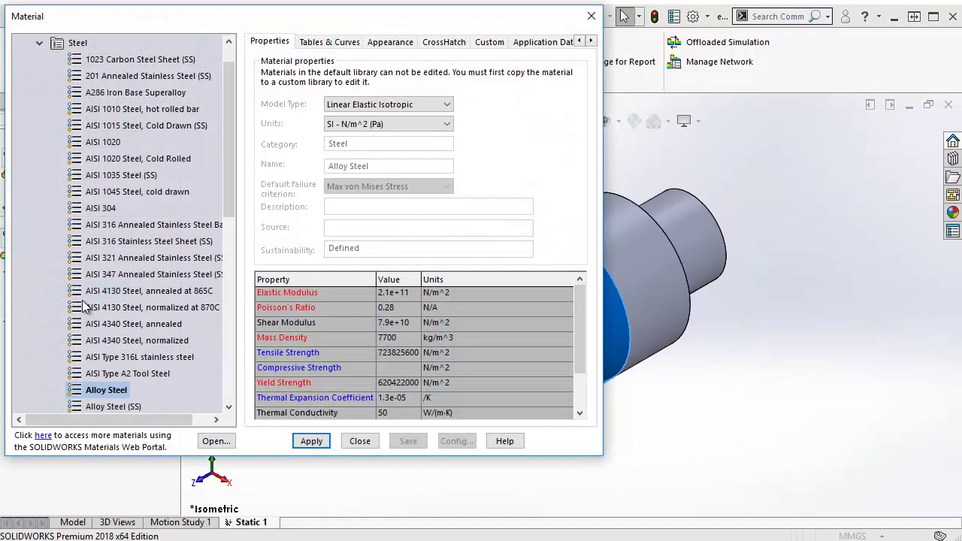
drag(224, 17, 323, 48)
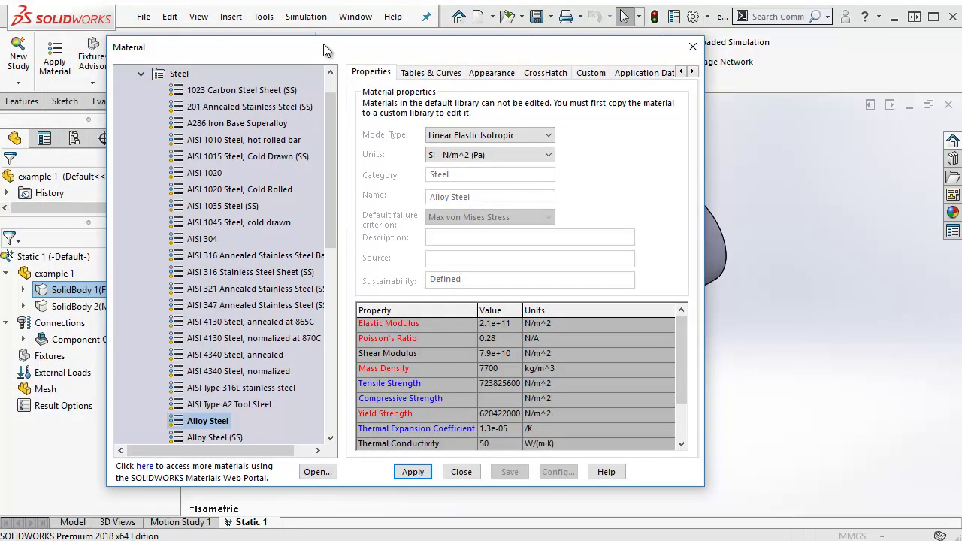
scroll(220, 287, up, 1)
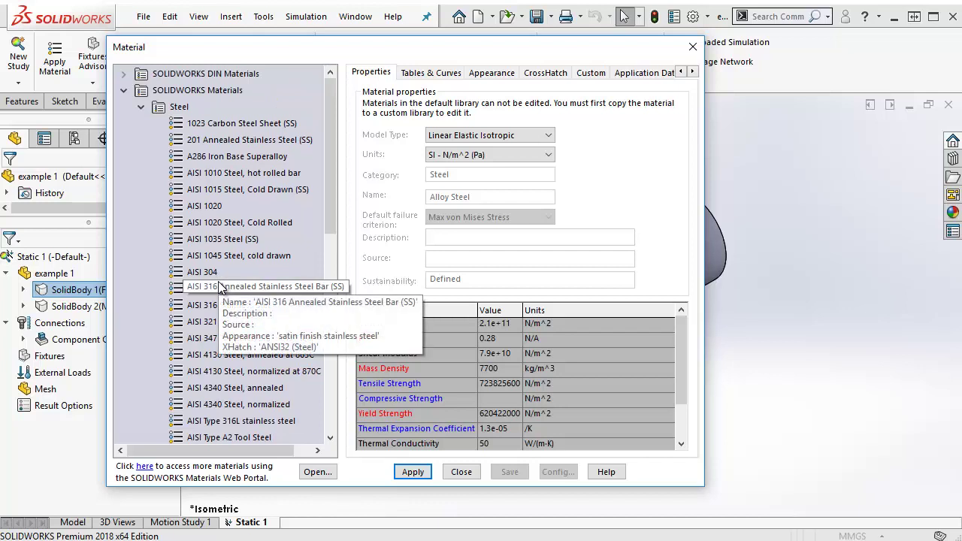
click(124, 91)
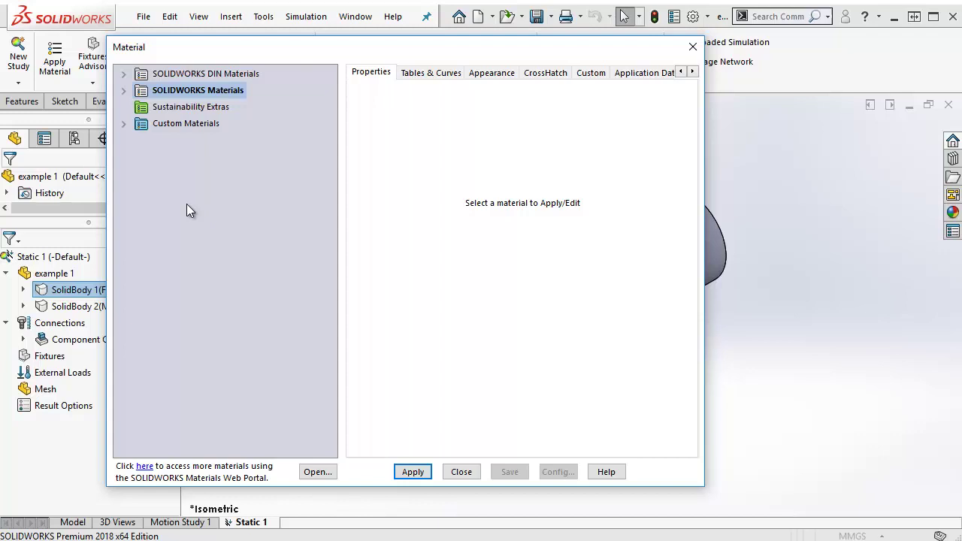
click(122, 90)
click(140, 91)
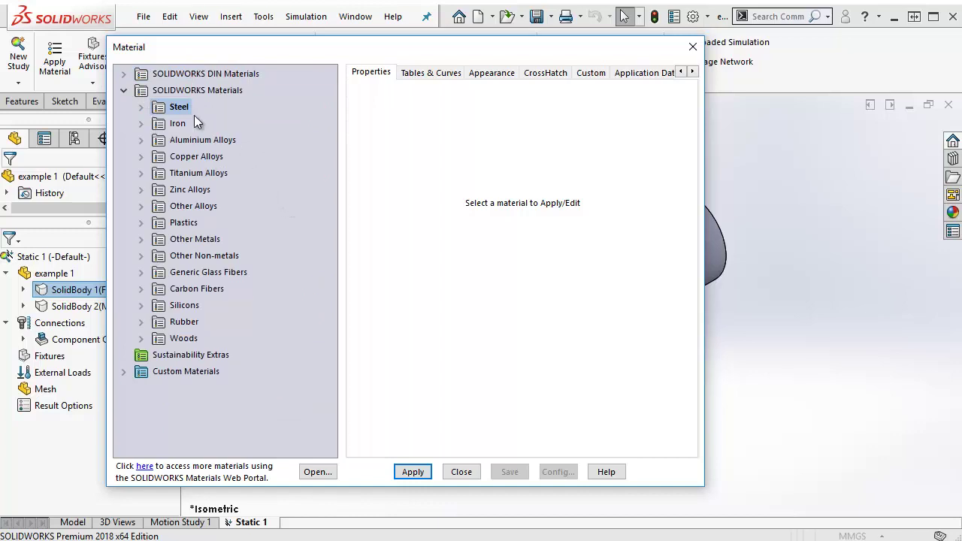
click(142, 106)
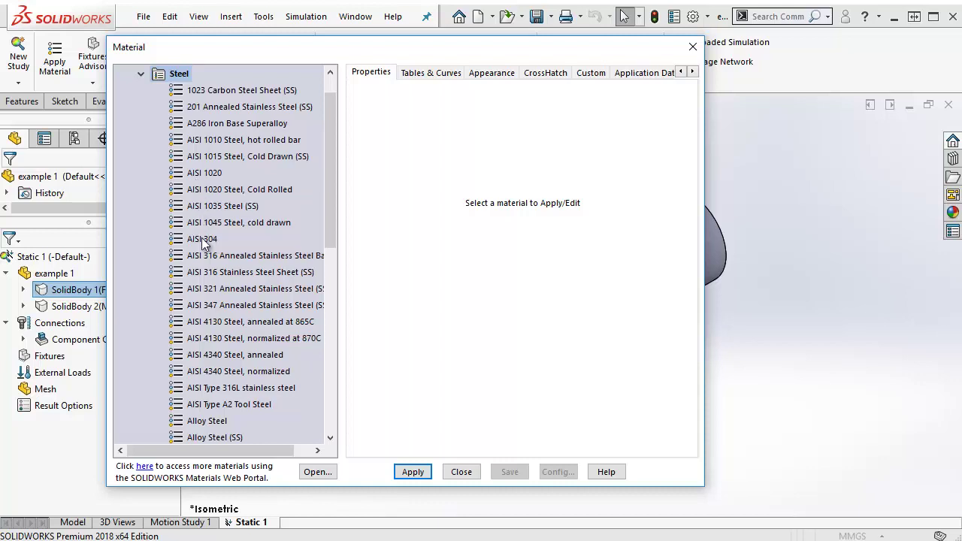
scroll(202, 240, down, 1)
click(203, 376)
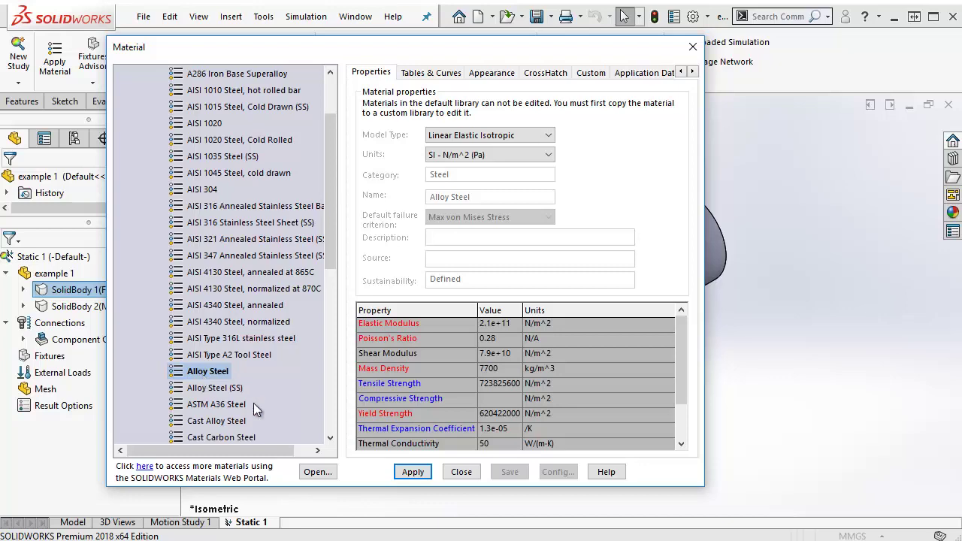
click(408, 471)
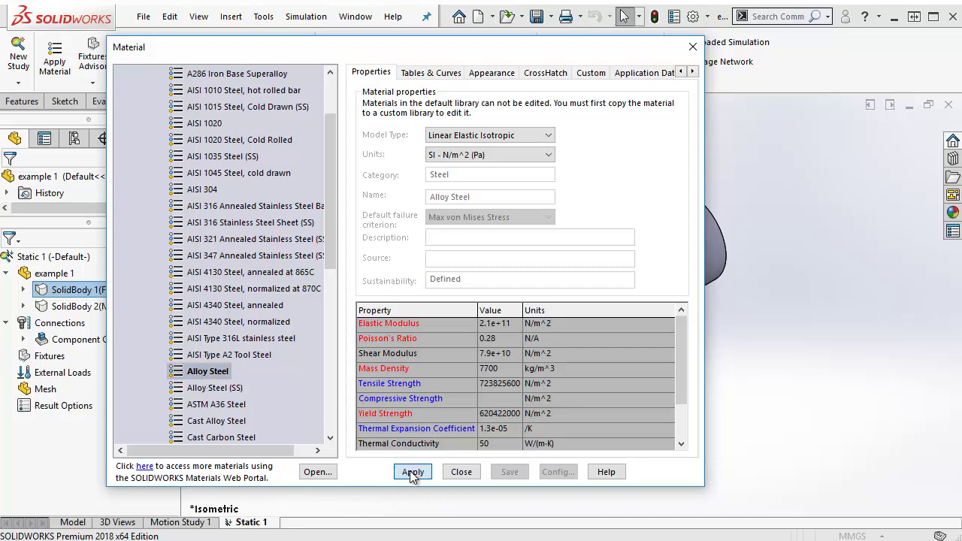
click(461, 473)
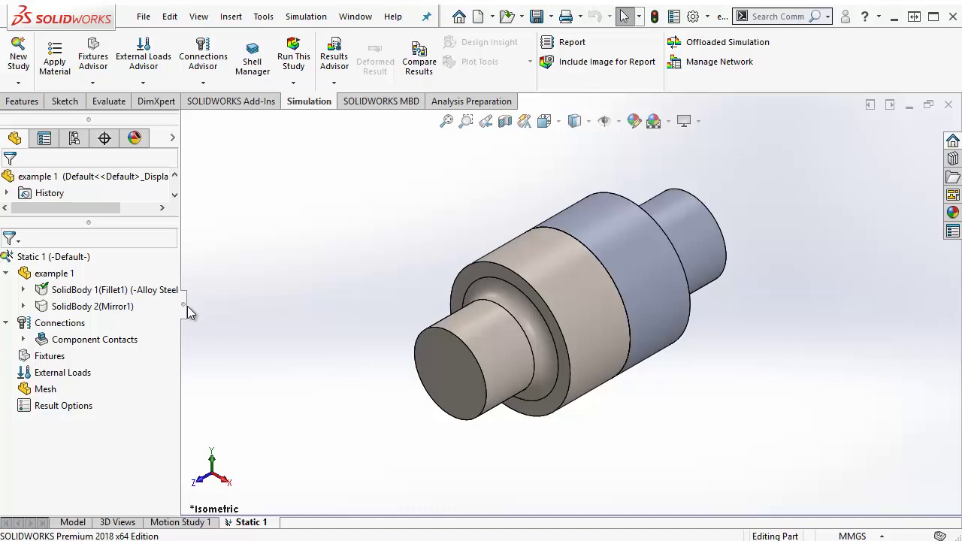
Widen the study tree and bring up 'example 1' options showing Apply Material to All Bodies
drag(187, 308, 218, 307)
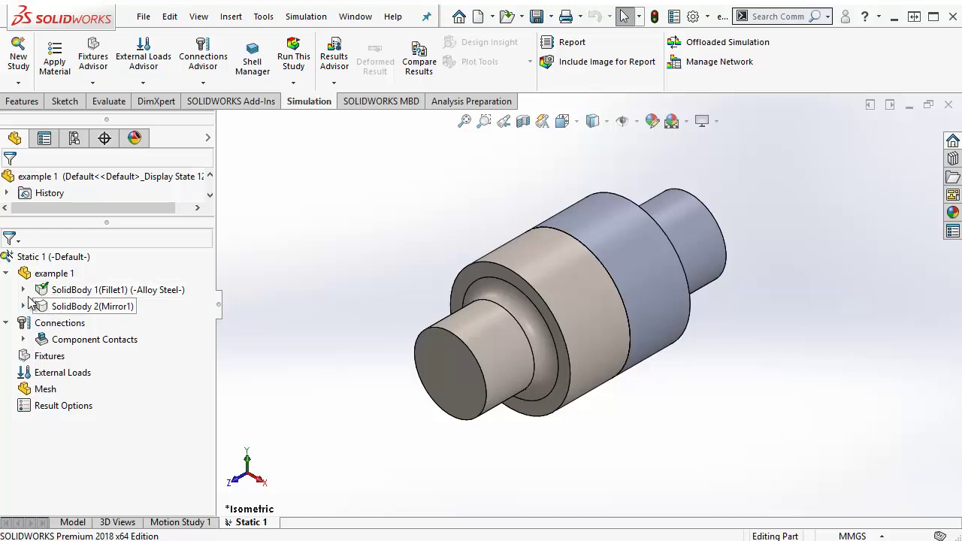
click(77, 293)
ctrl+click(75, 306)
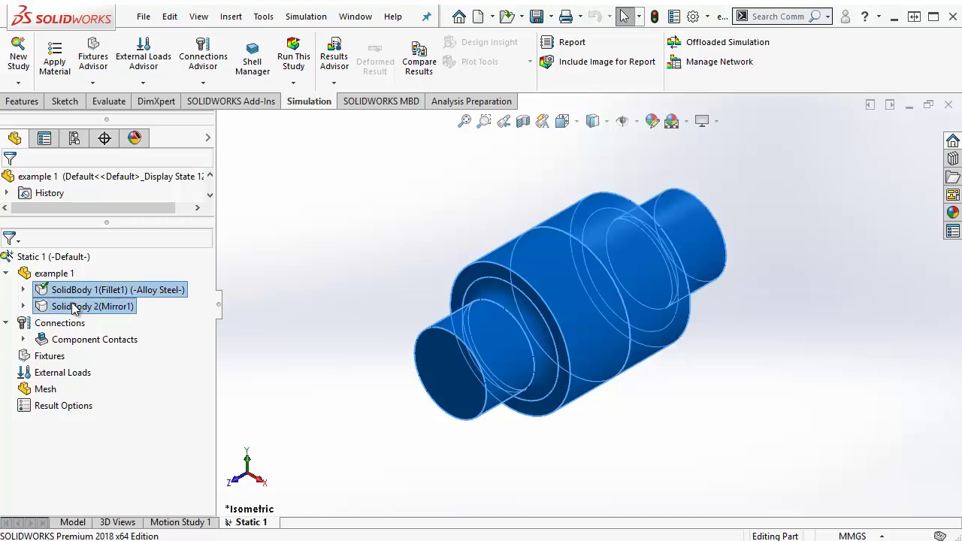
right_click(75, 308)
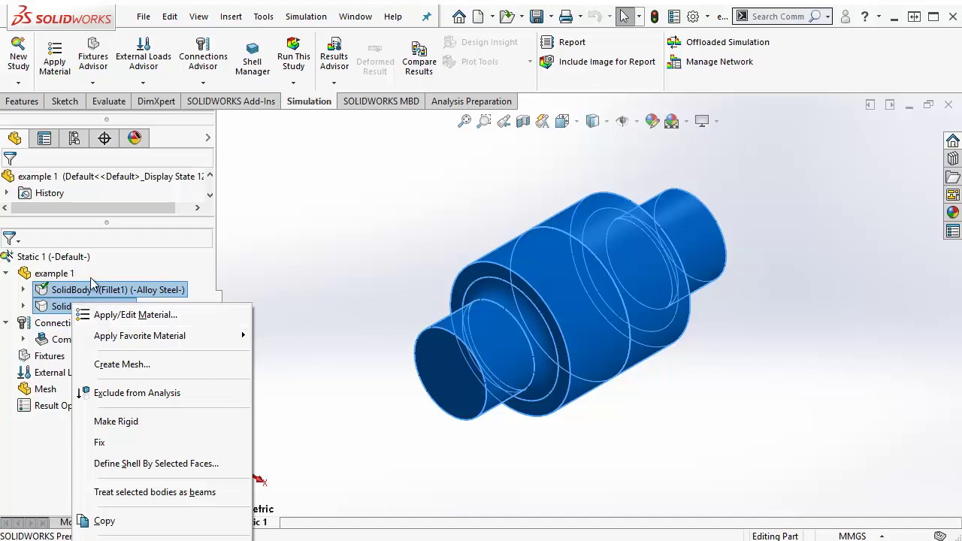
click(273, 269)
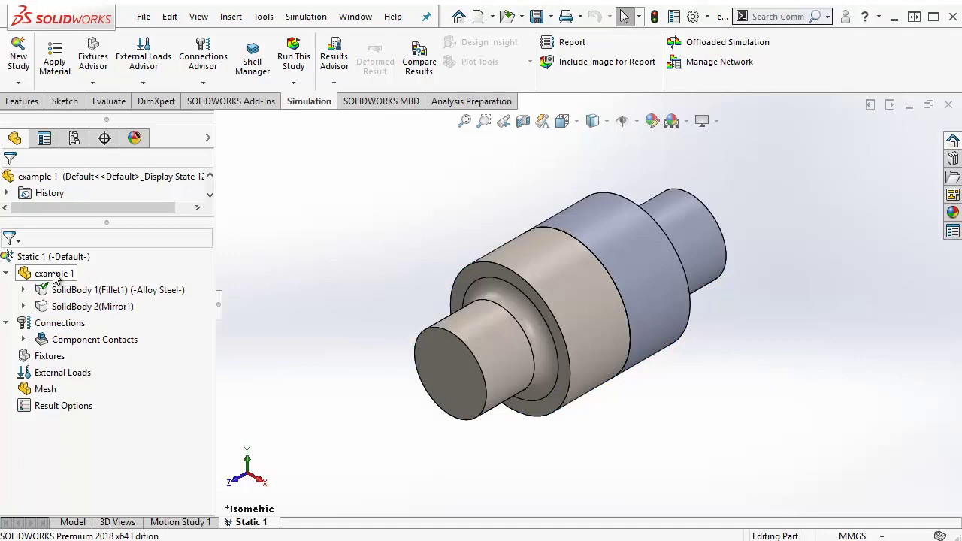
right_click(55, 278)
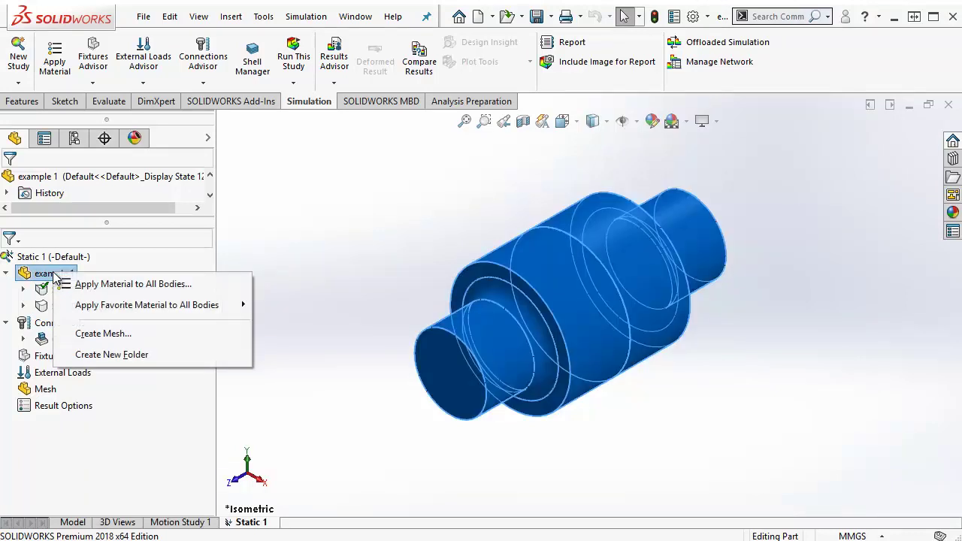
Open the material library for all bodies and collapse the Steel and SOLIDWORKS Materials folders
click(161, 286)
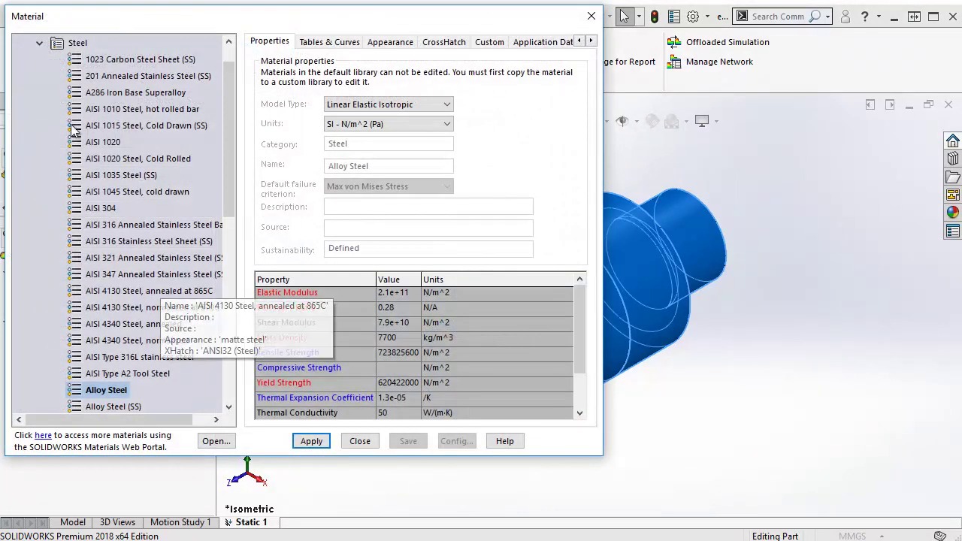
click(40, 43)
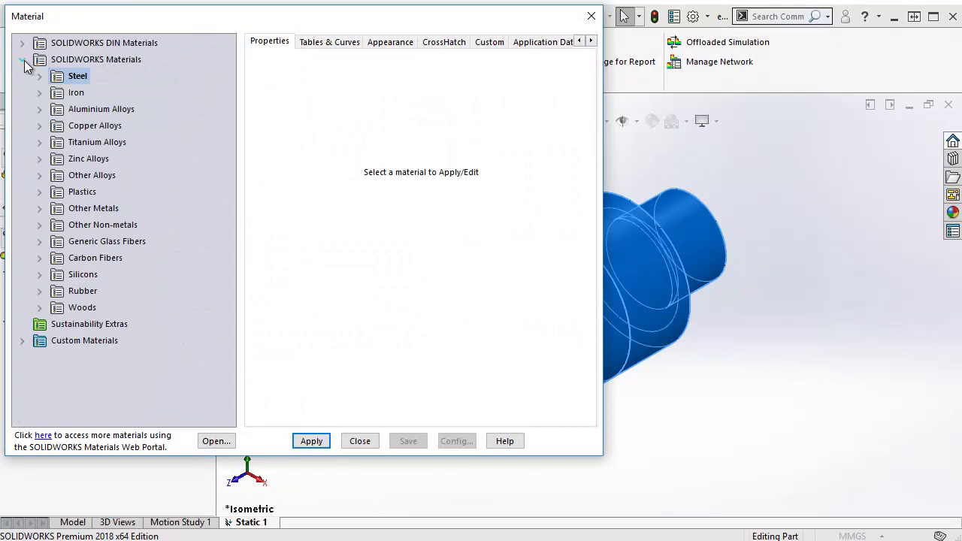
click(23, 59)
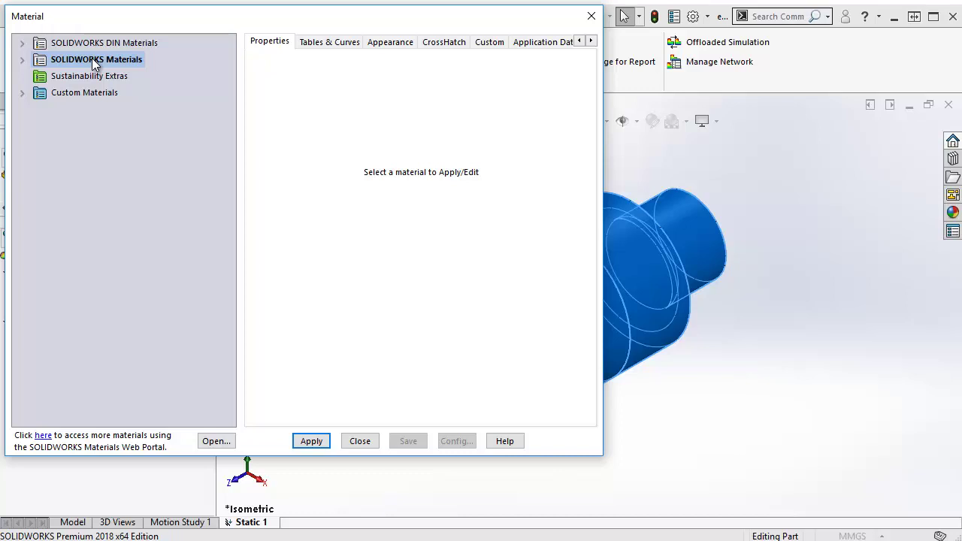
Create a new category named 'Steel' under Custom Materials
right_click(78, 147)
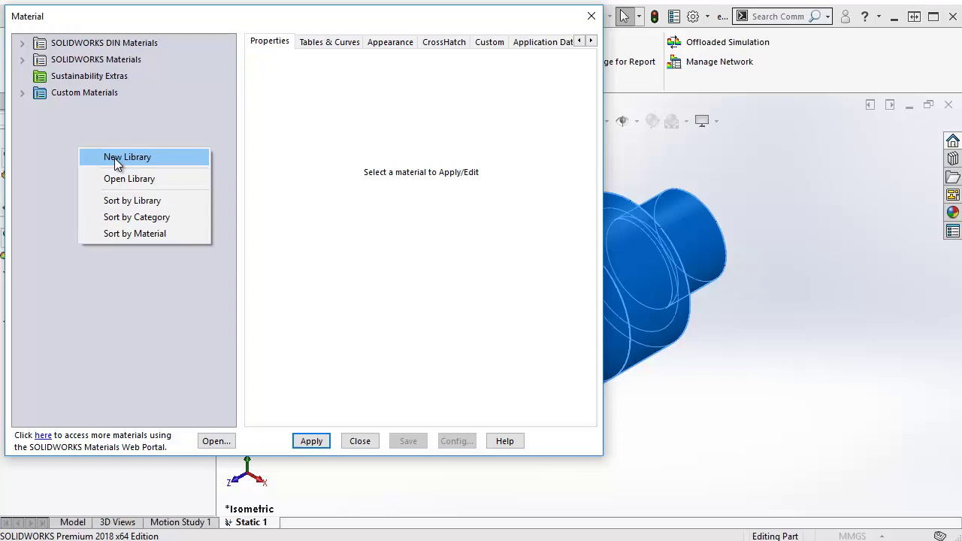
key(Escape)
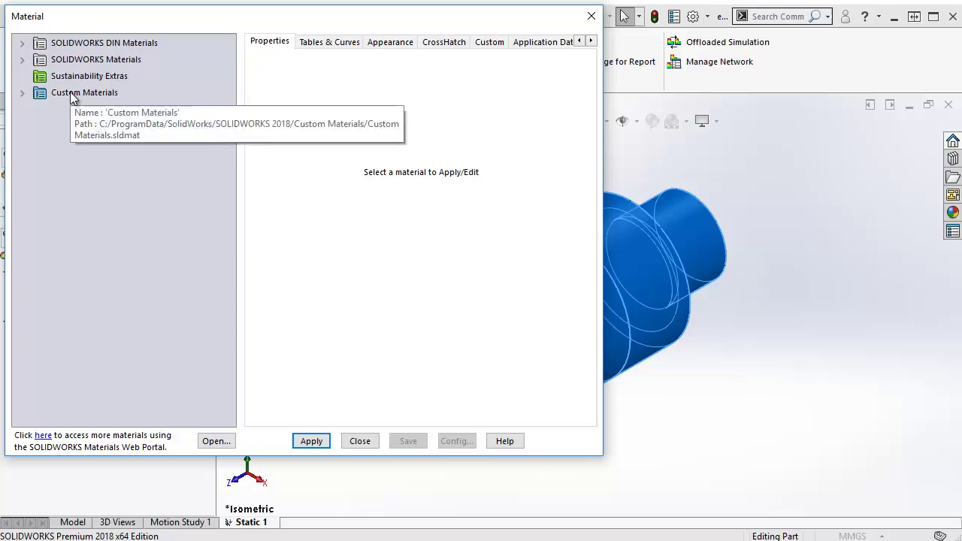
right_click(70, 92)
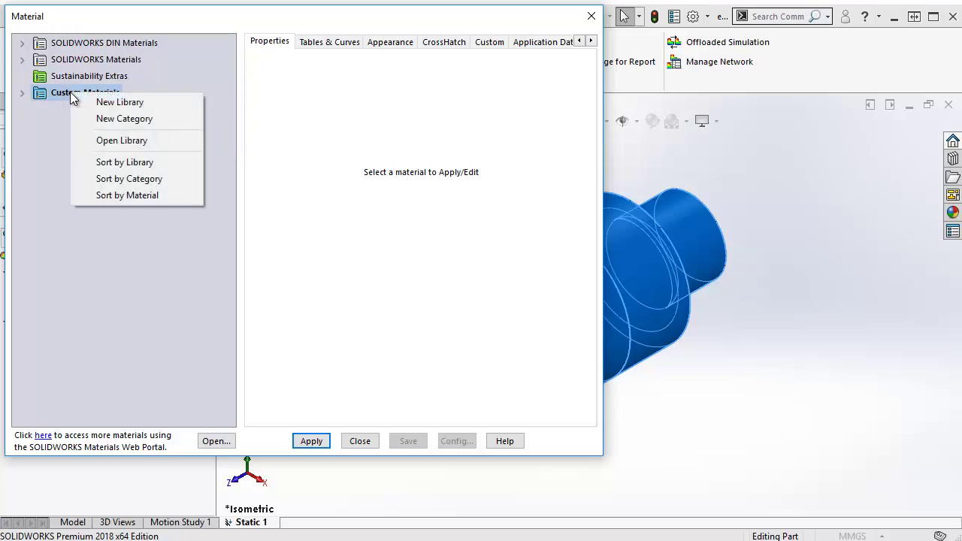
click(110, 121)
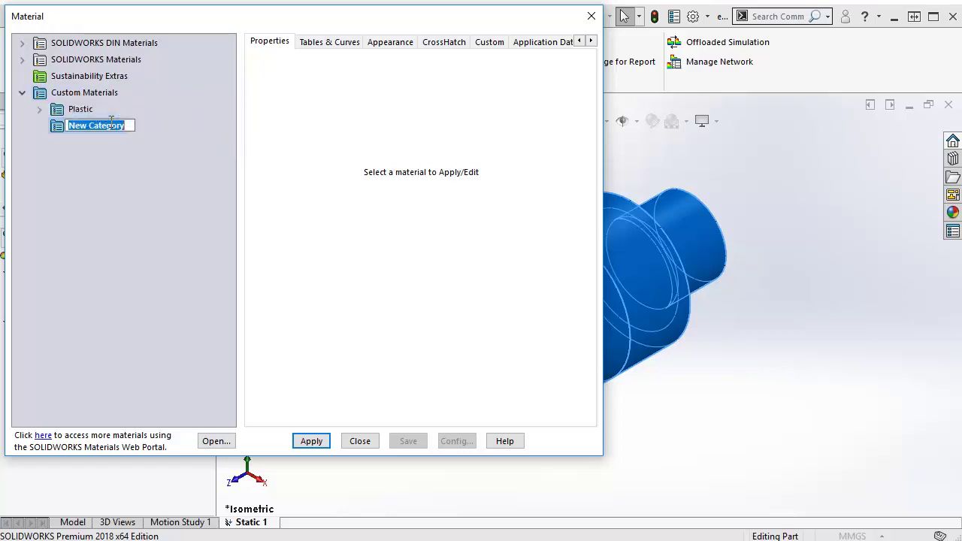
text(Steel)
key(Return)
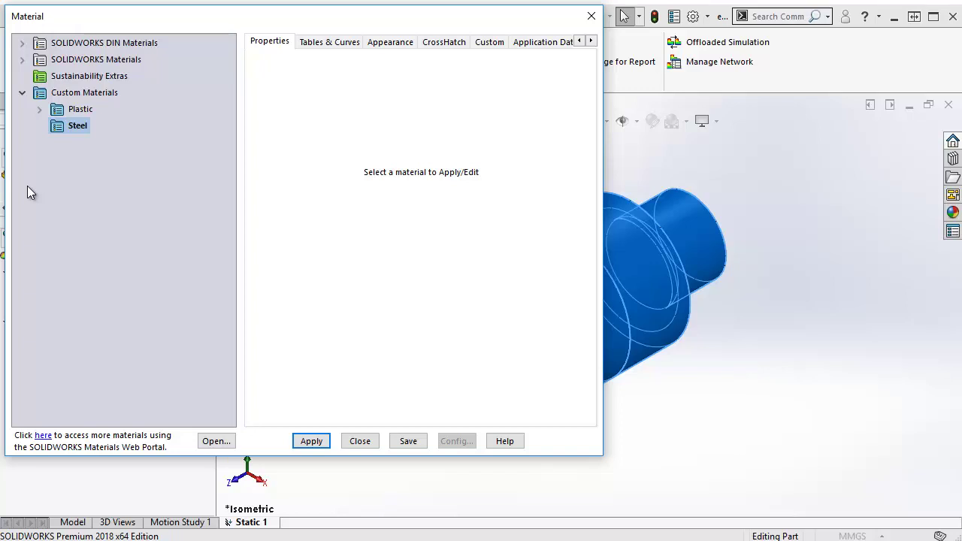
Add material 'Test steel' to the custom Steel category, keeping Linear Elastic Isotropic model type
right_click(68, 124)
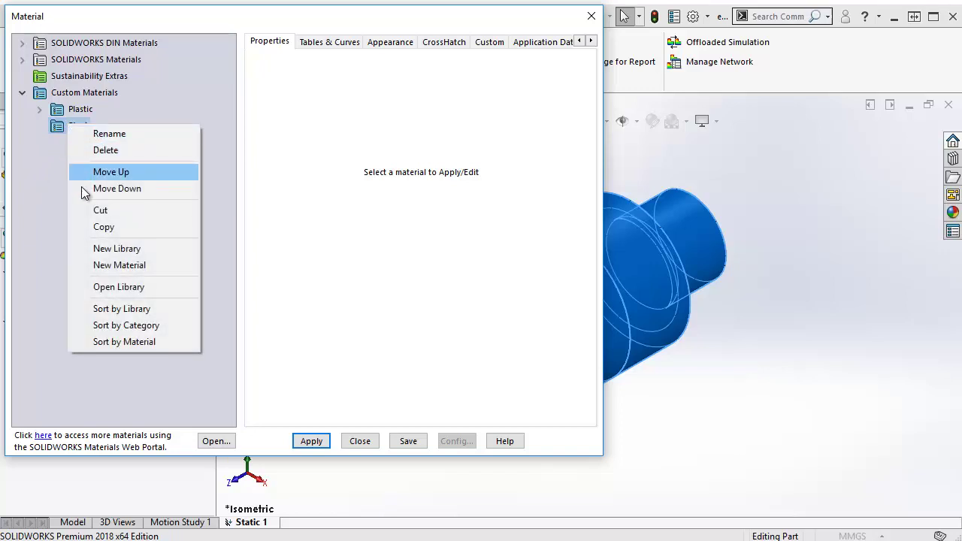
click(96, 264)
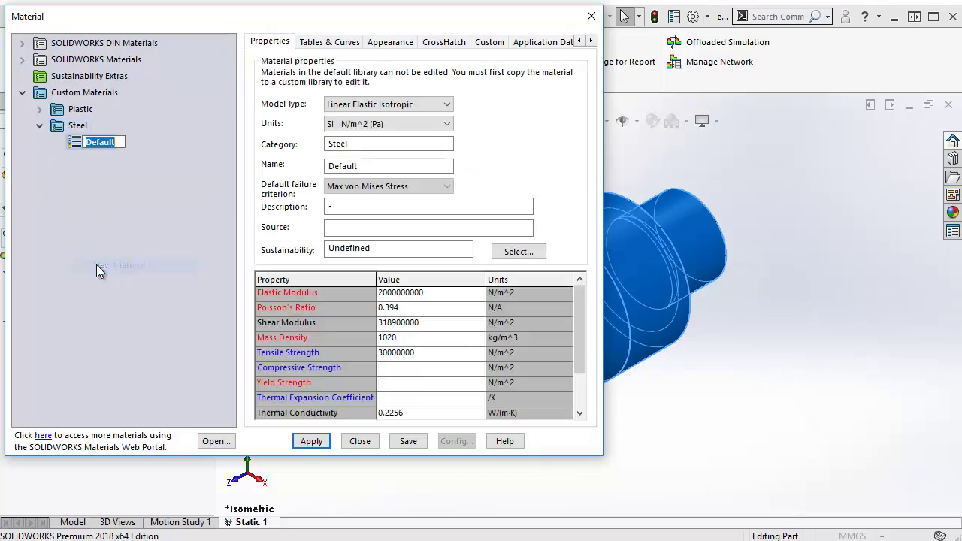
text(T)
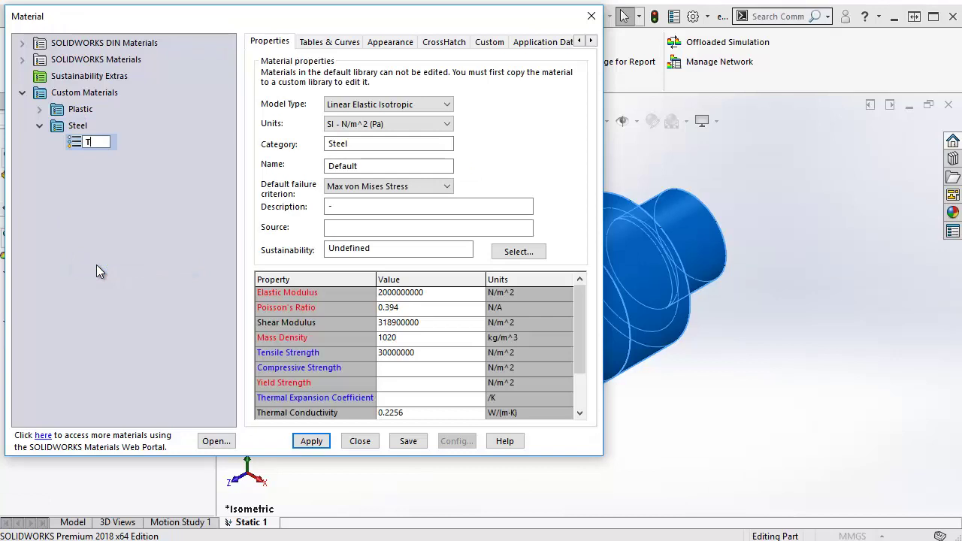
text(est steel)
key(Return)
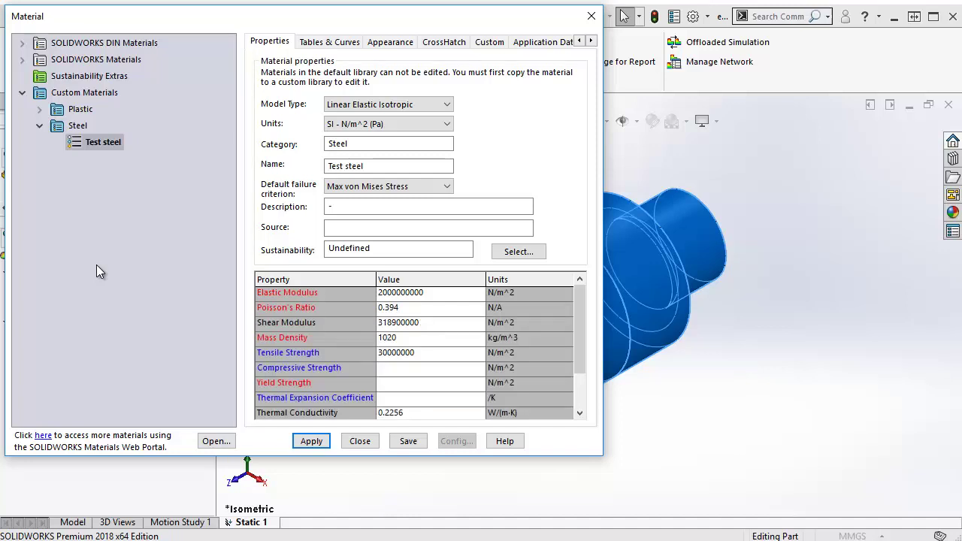
click(449, 106)
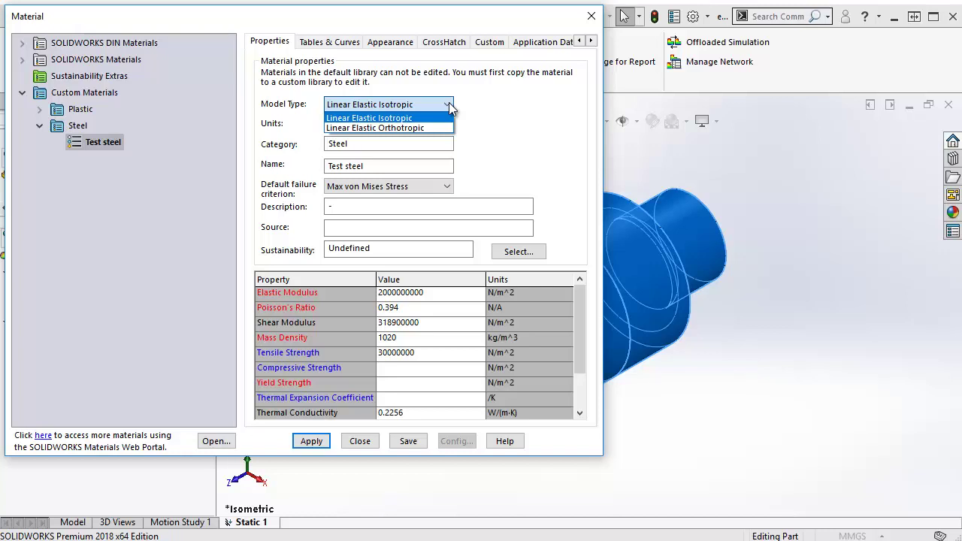
click(448, 106)
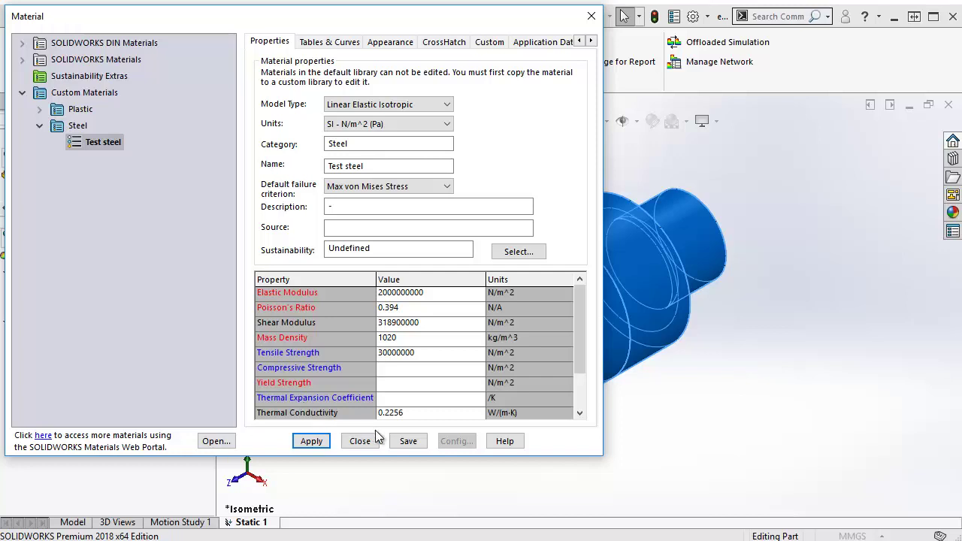
Enter Yield Strength 300000000 N/m^2 for Test steel and save it
click(405, 442)
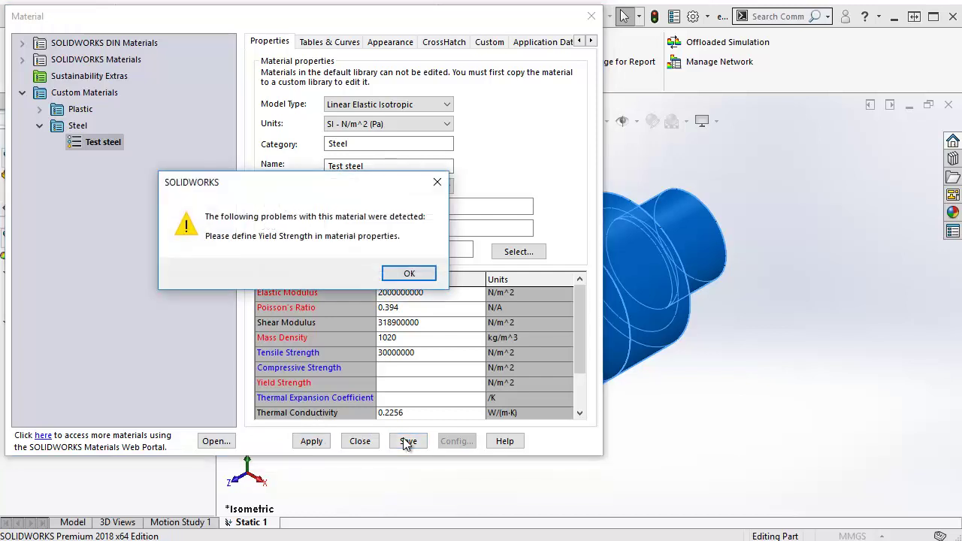
click(409, 273)
click(422, 384)
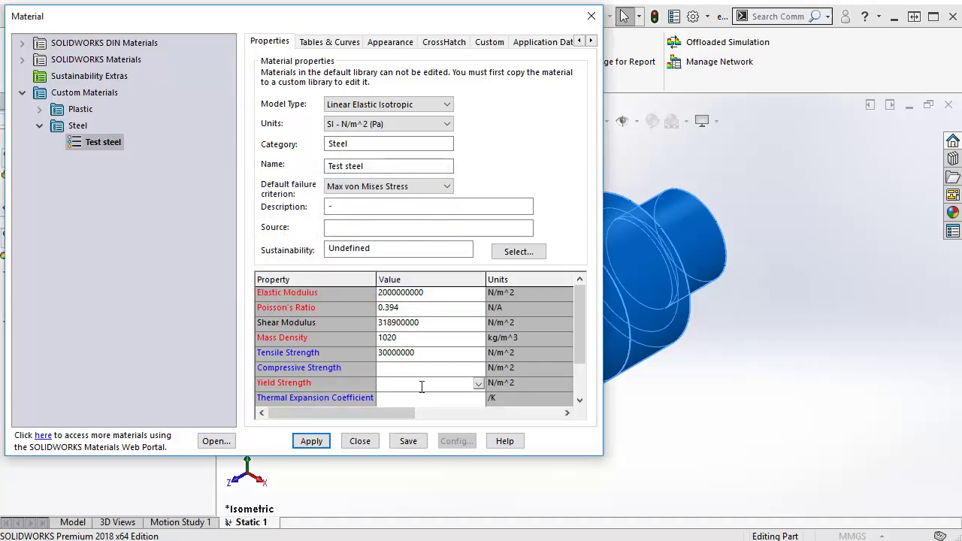
text(300000000)
click(402, 444)
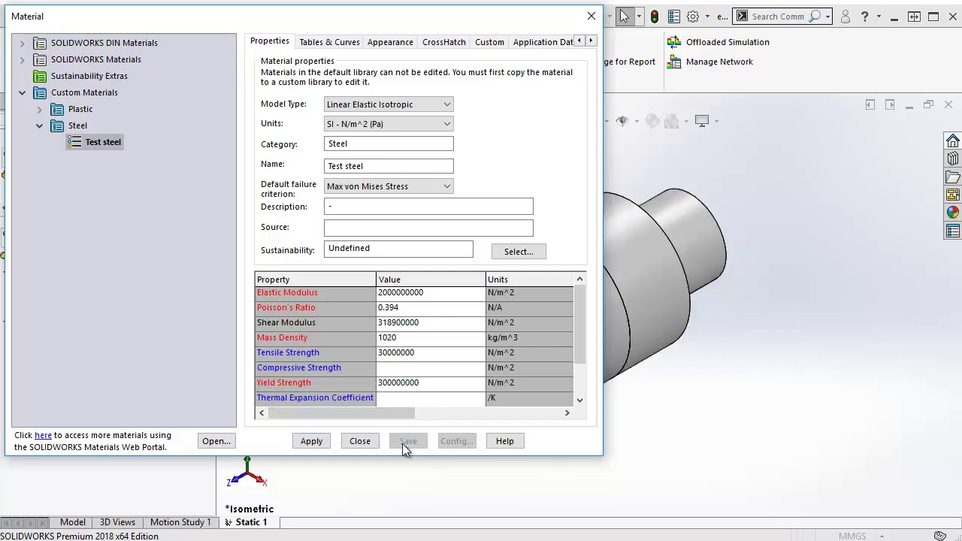